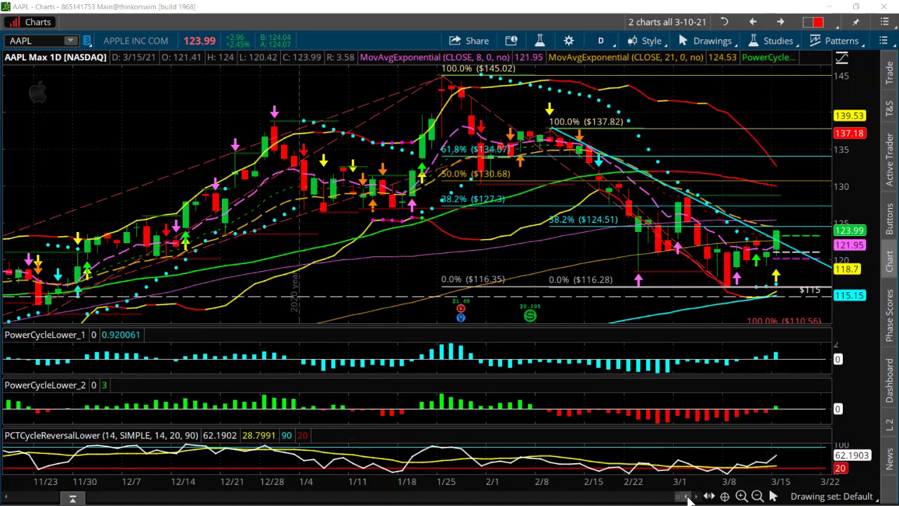
Scroll the AAPL daily chart back to the May–September 2020 advance peaking near 137.
drag(685, 498, 684, 499)
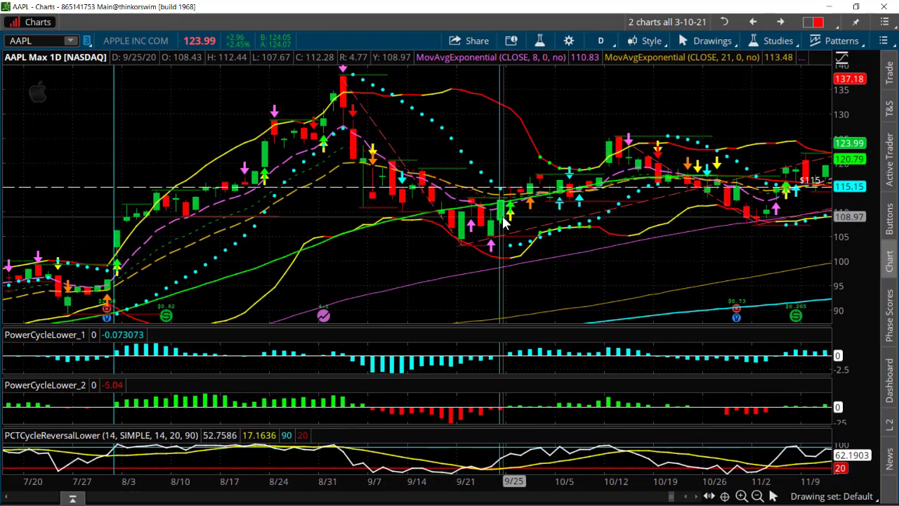
drag(686, 497, 686, 498)
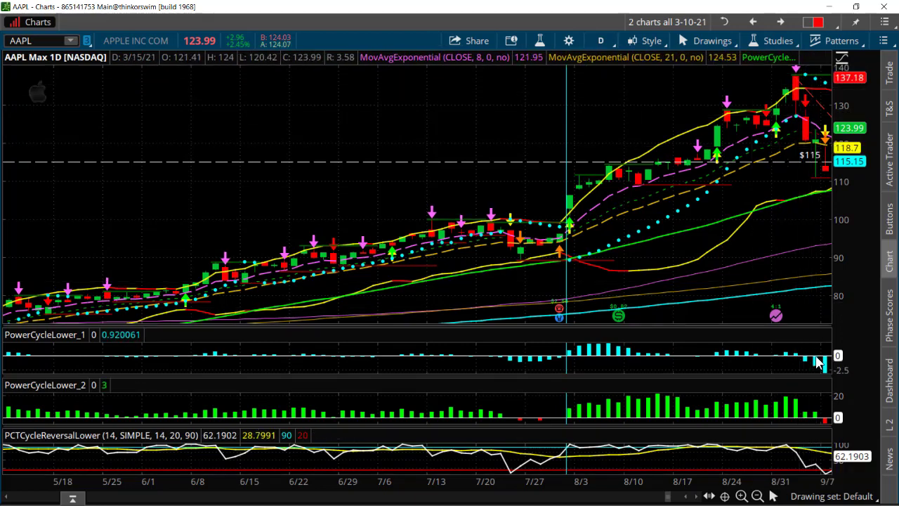
Step the AAPL chart bar by bar into late September 2020, showing the pullback toward 103–110.
click(698, 498)
click(698, 497)
click(697, 497)
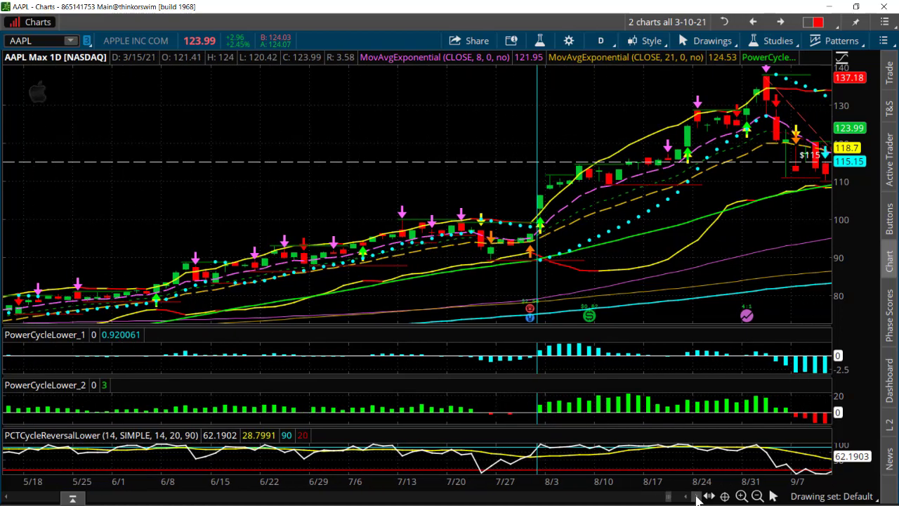
click(698, 497)
click(697, 497)
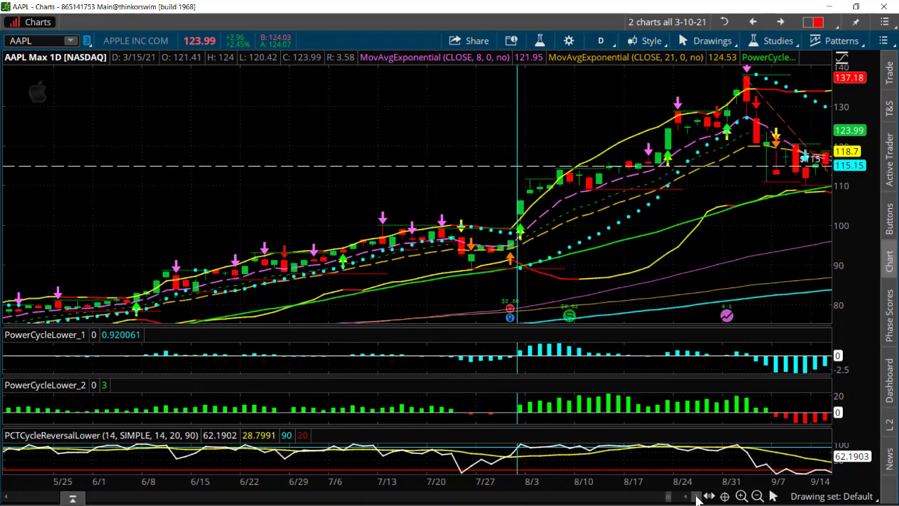
click(697, 497)
click(697, 497)
click(698, 497)
click(698, 497)
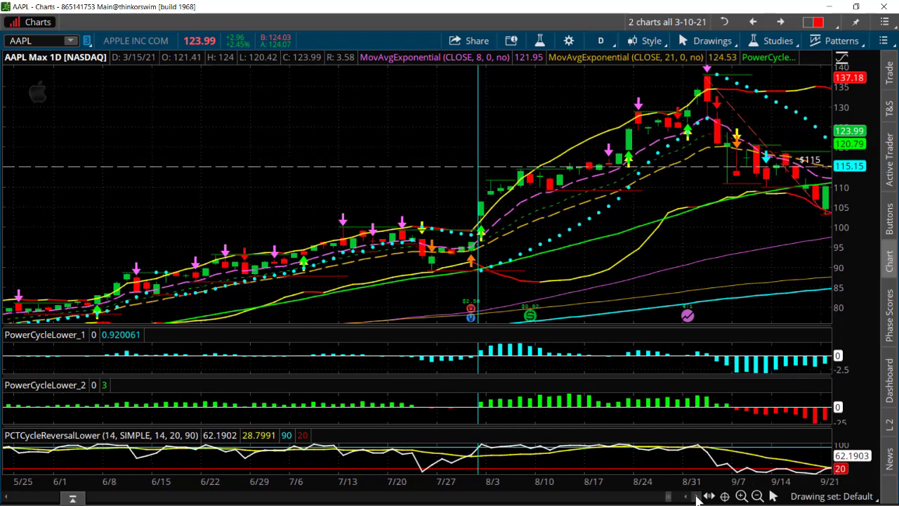
click(698, 497)
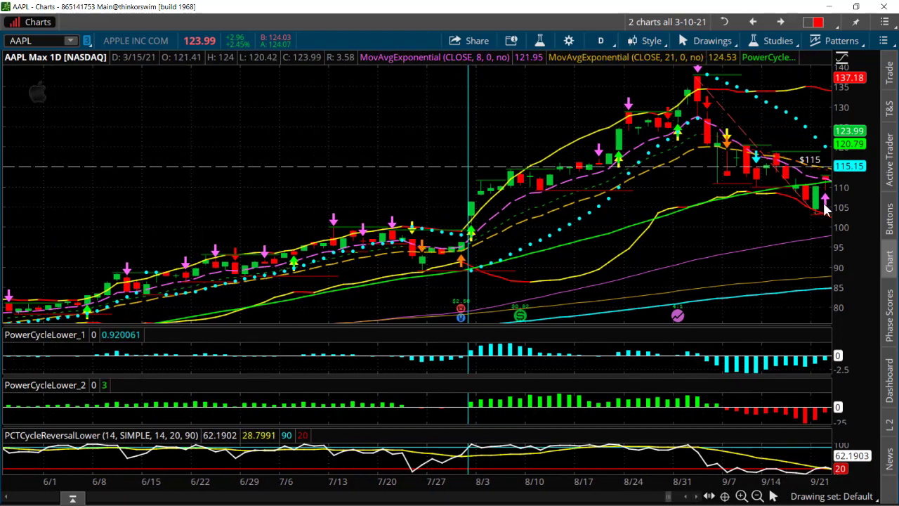
click(698, 498)
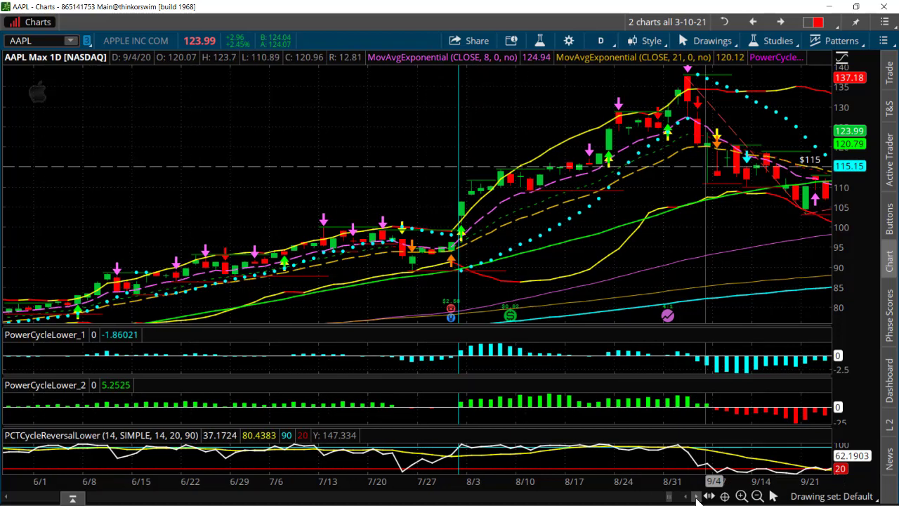
click(698, 498)
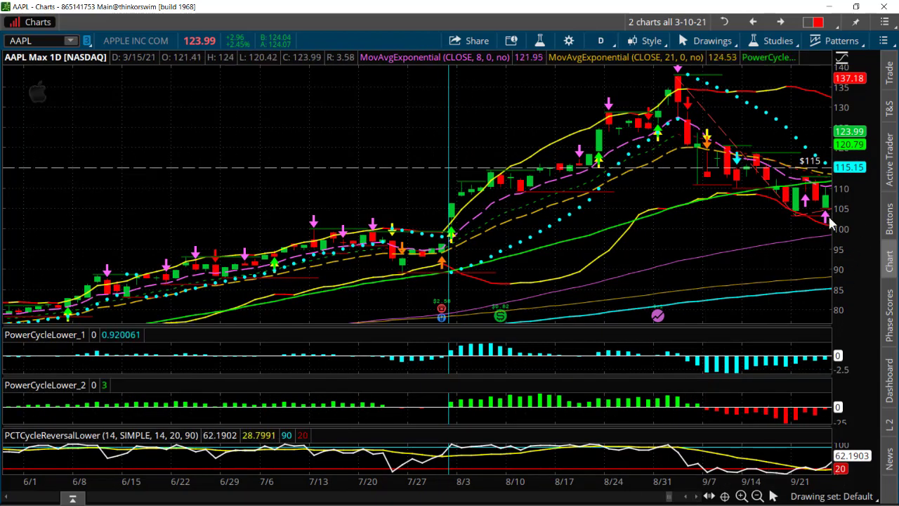
click(697, 497)
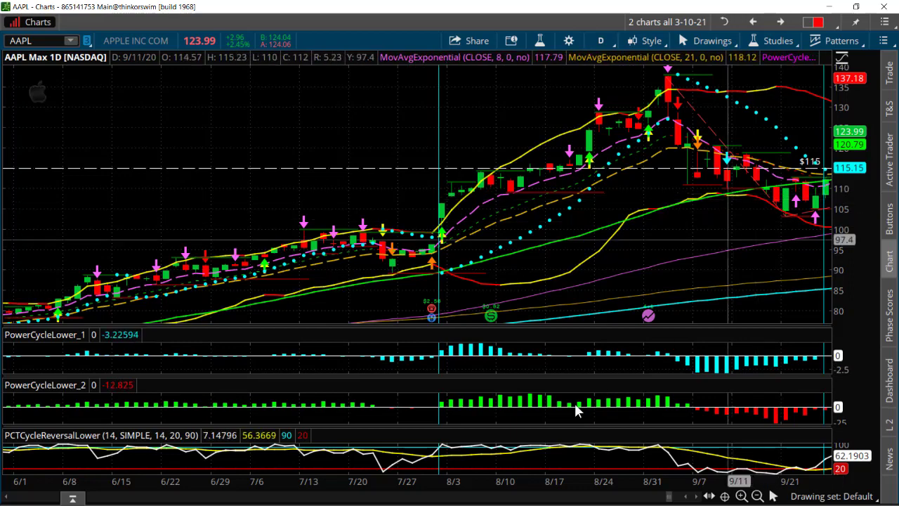
click(697, 497)
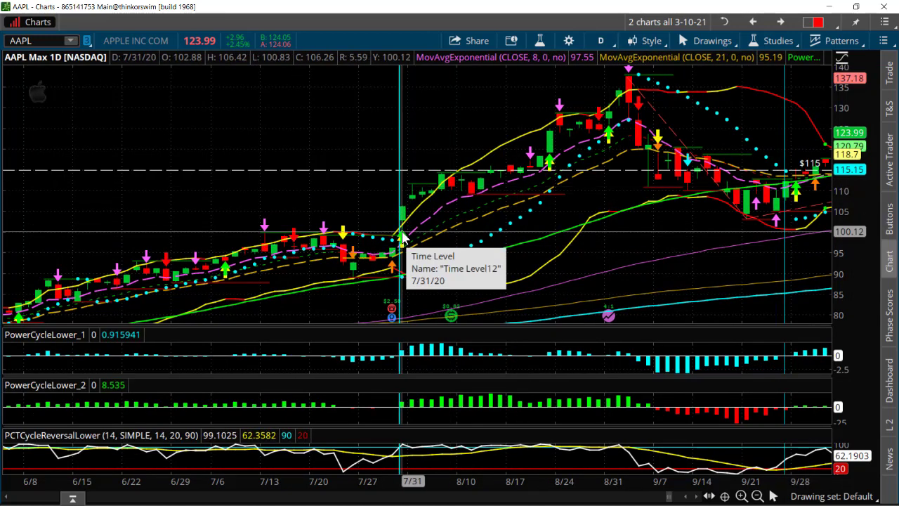
Page the chart back to November 2019–March 2020, showing the February peak near 82 and drop toward 64.
drag(687, 497, 685, 498)
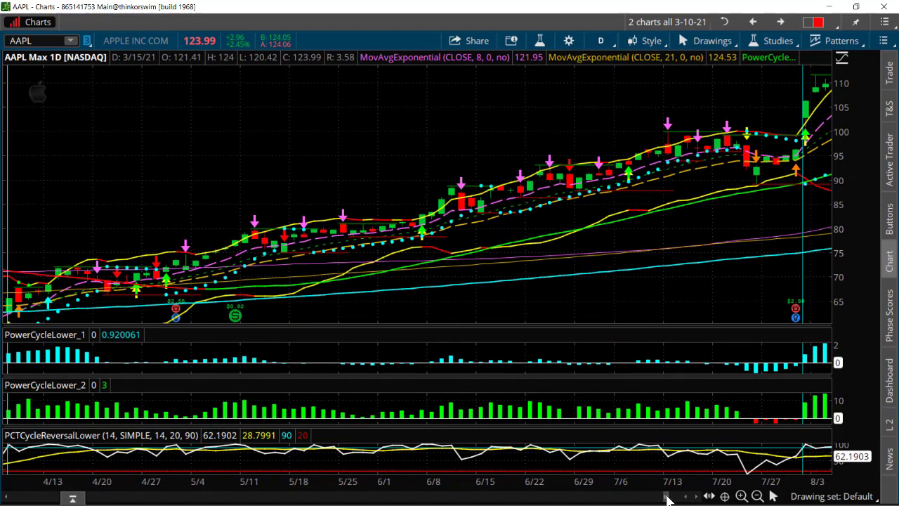
drag(667, 499, 687, 498)
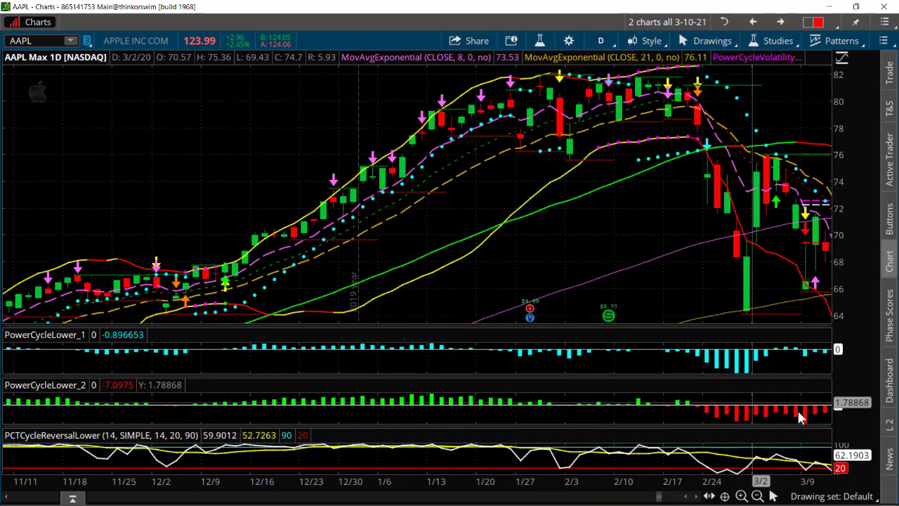
Advance the AAPL chart bar by bar into March 2020 toward the March lows.
click(697, 496)
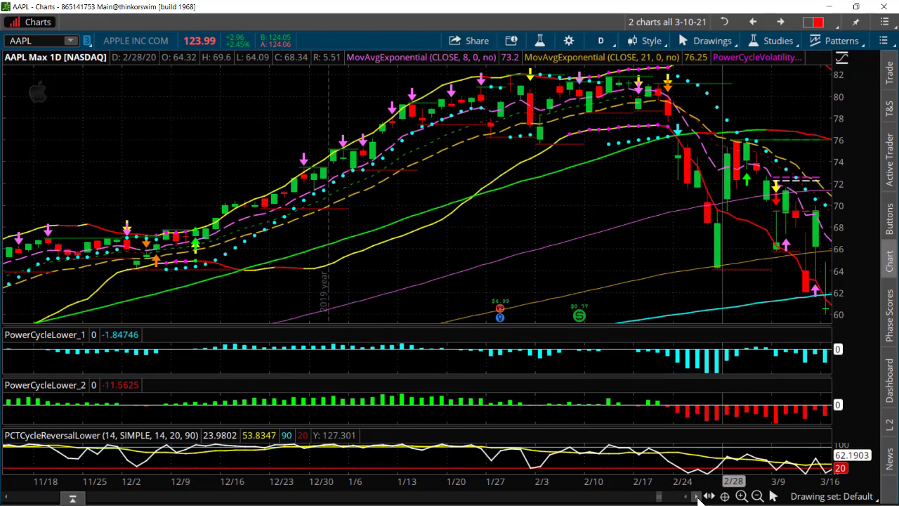
click(697, 496)
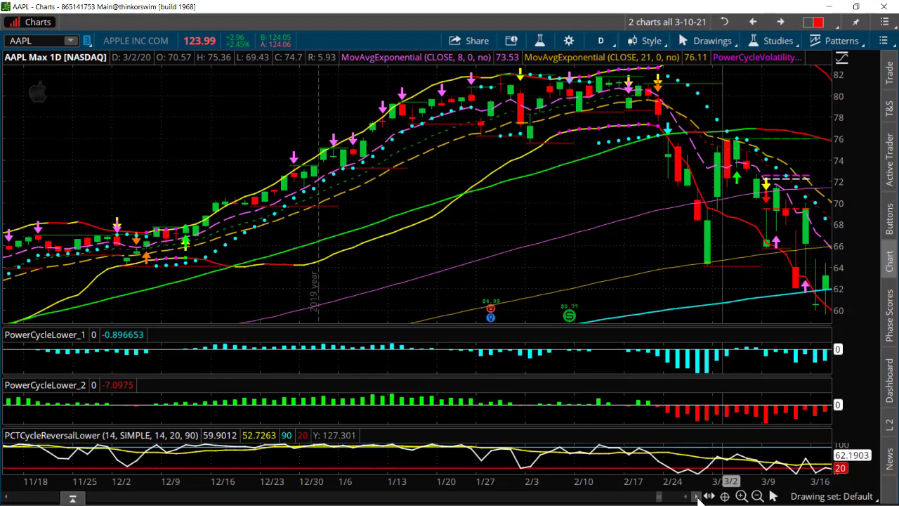
click(697, 496)
click(697, 497)
click(697, 497)
click(697, 496)
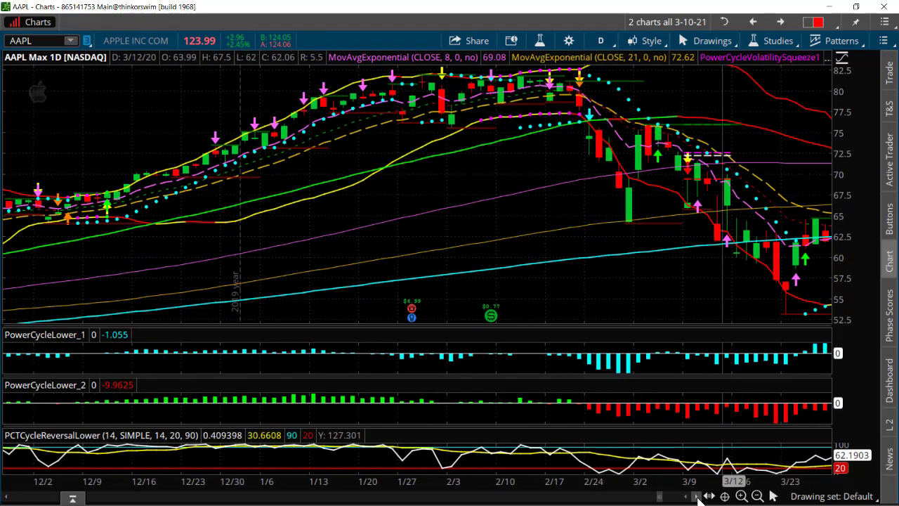
click(697, 497)
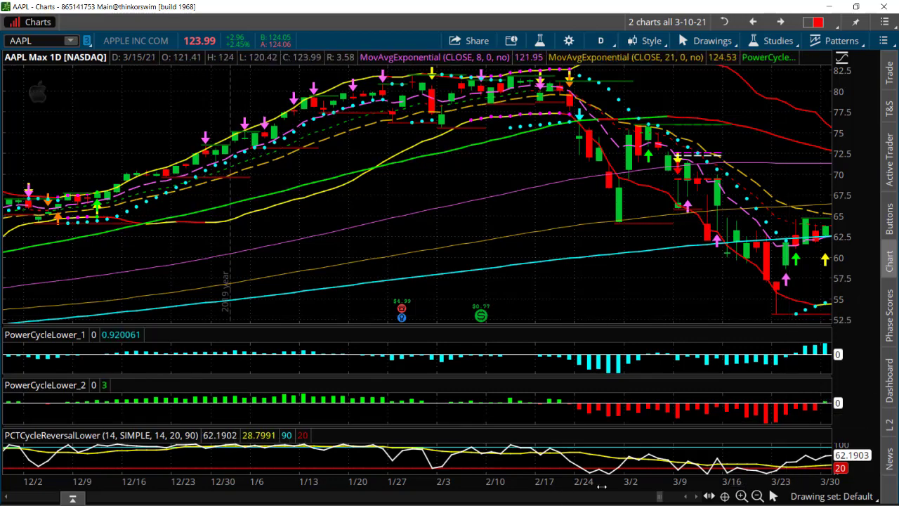
Advance through April 2020, then jump back to the latest November 2020–March 2021 bars.
click(698, 498)
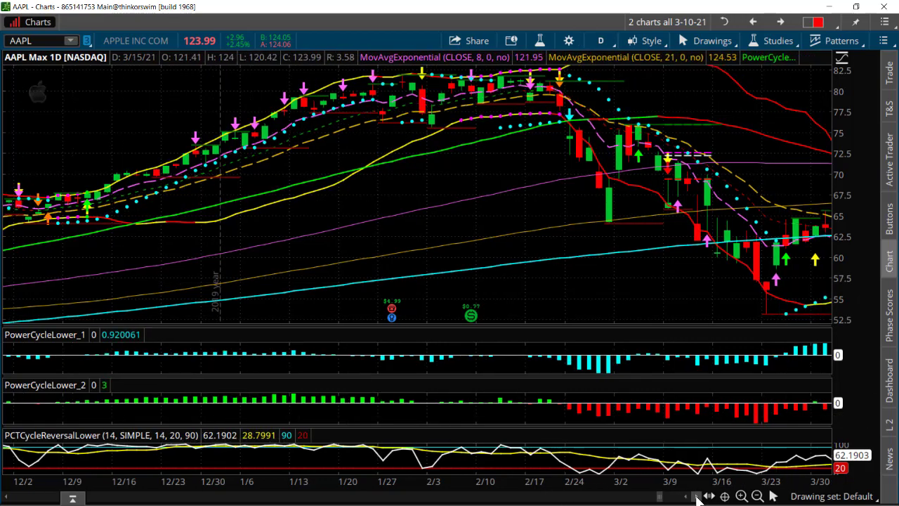
click(698, 498)
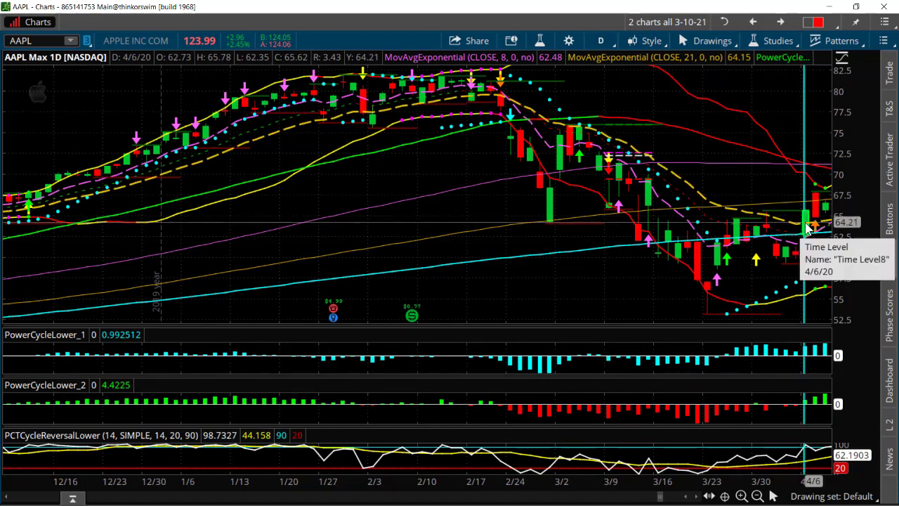
click(697, 497)
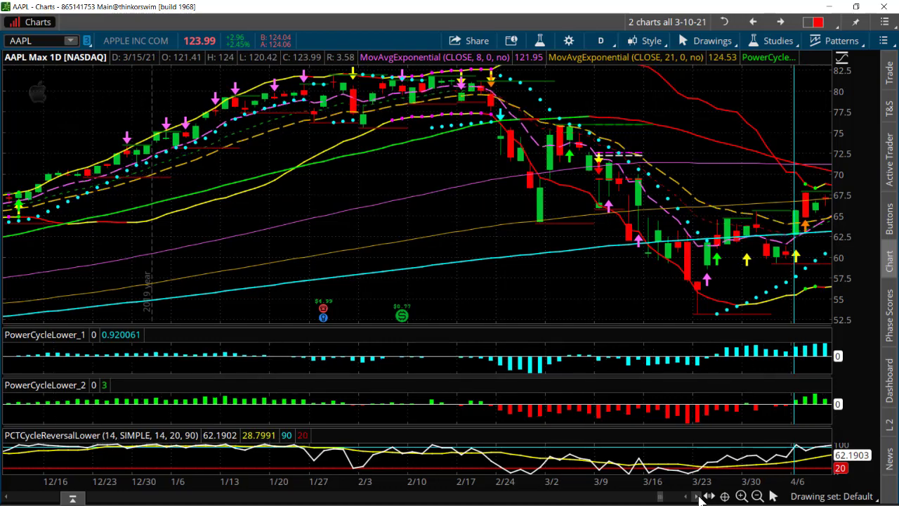
click(697, 497)
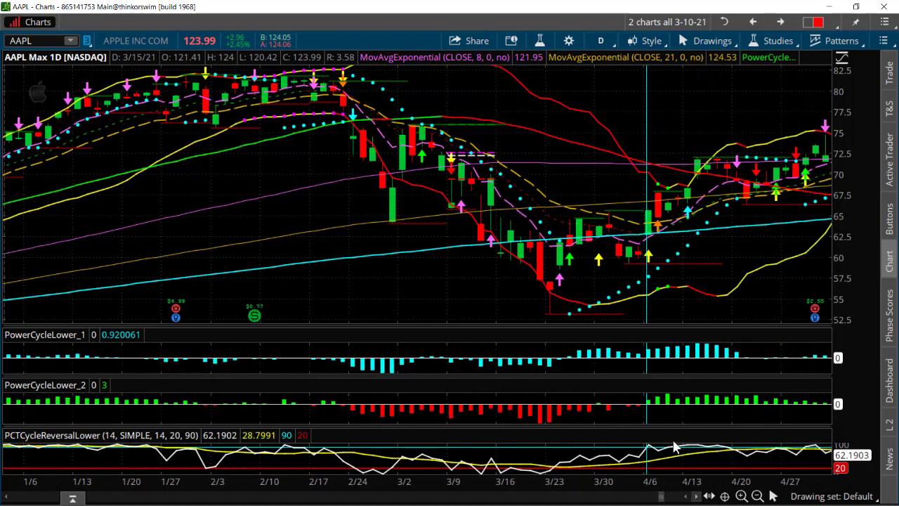
drag(664, 499, 685, 497)
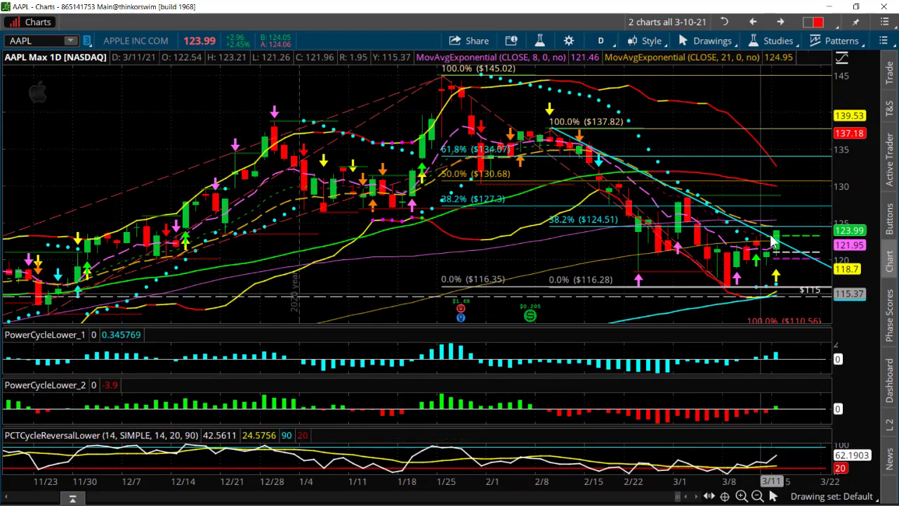
Switch to the browser's Message Logs showing the sent 'New Long AAPL Trade' SMS alerts.
mouse_move(776, 244)
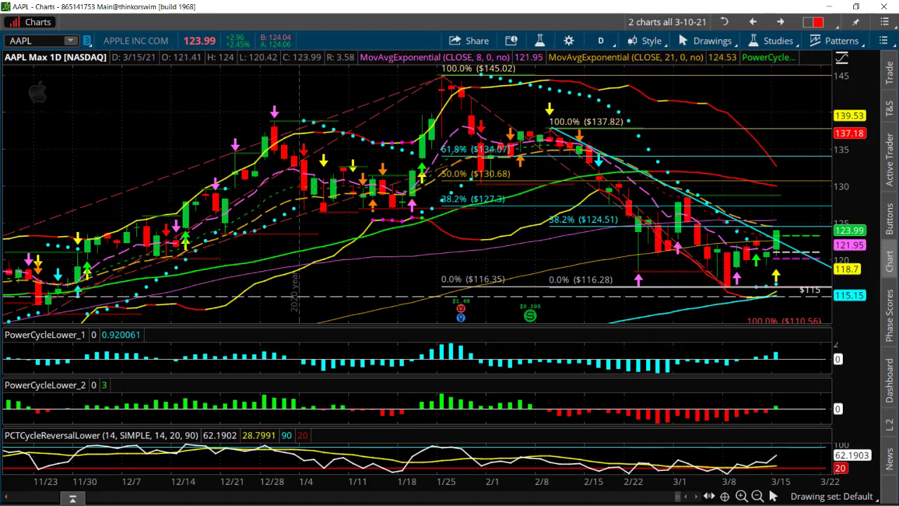
key(alt+Tab)
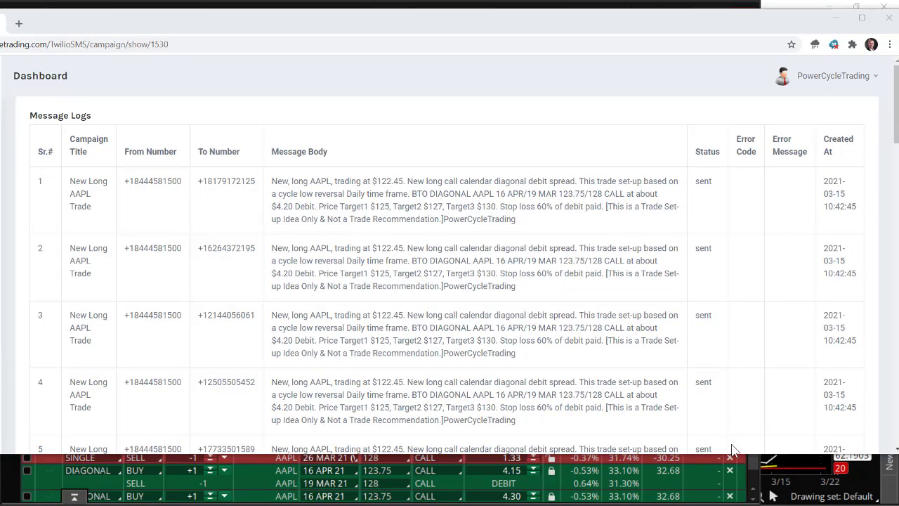
Extend the browser window downward so the fifth AAPL alert row shows fully.
drag(734, 453, 742, 502)
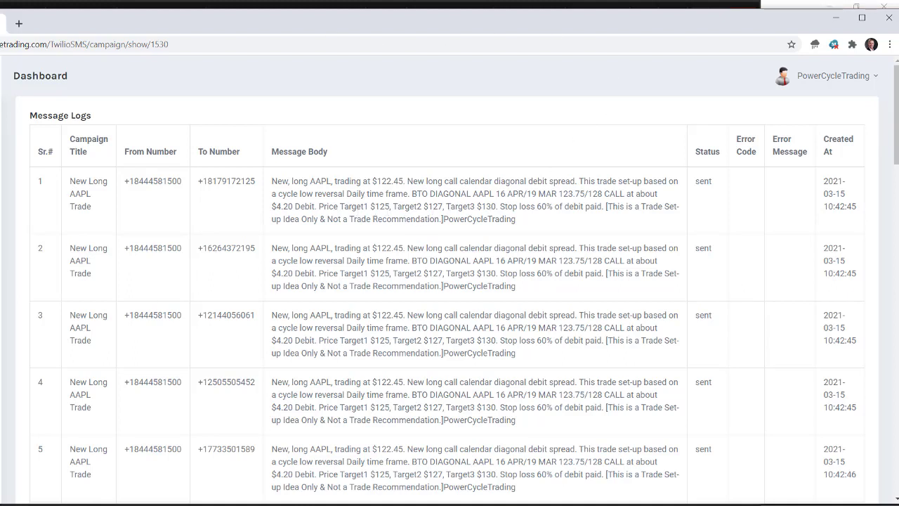
Return to thinkorswim's risk profile for the AAPL diagonal: long April 123.75 calls, short March 128 calls.
key(alt+Tab)
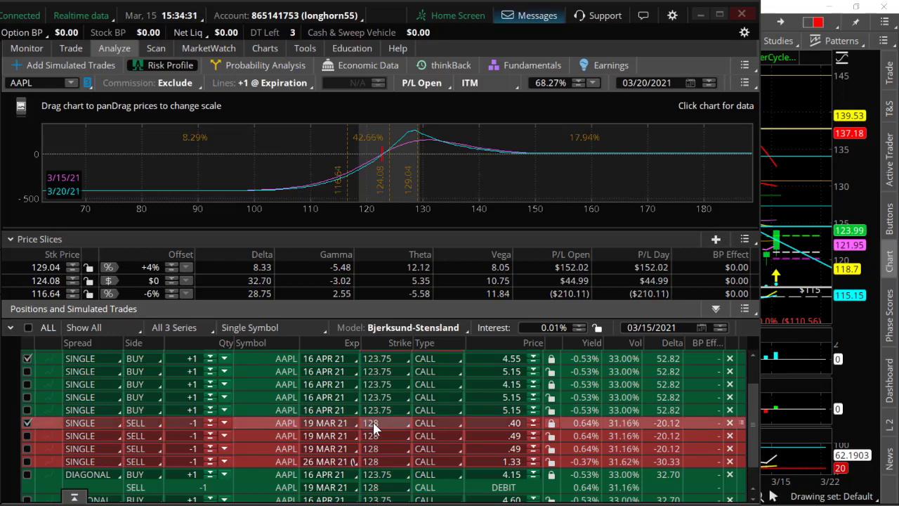
click(28, 357)
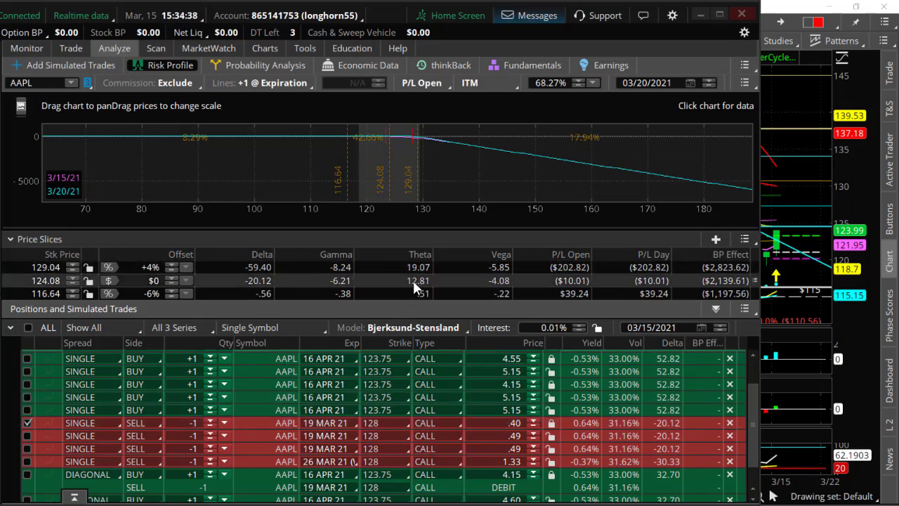
click(27, 359)
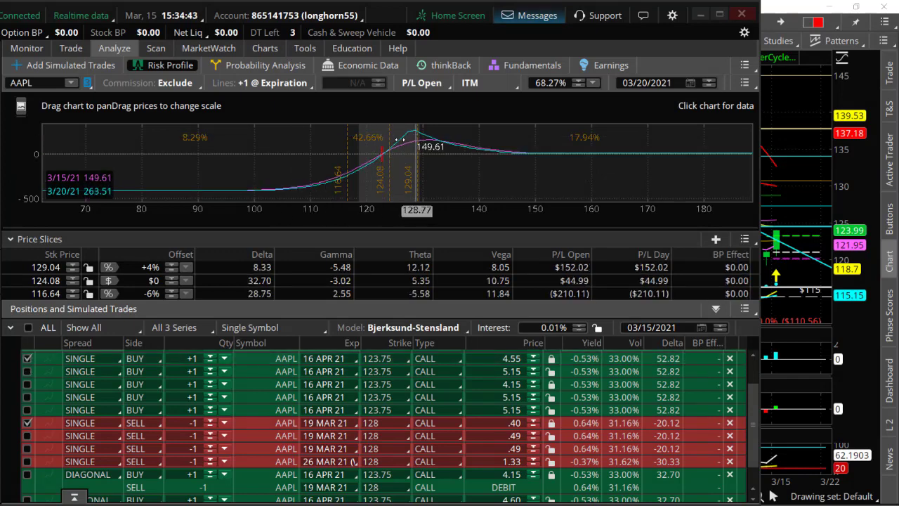